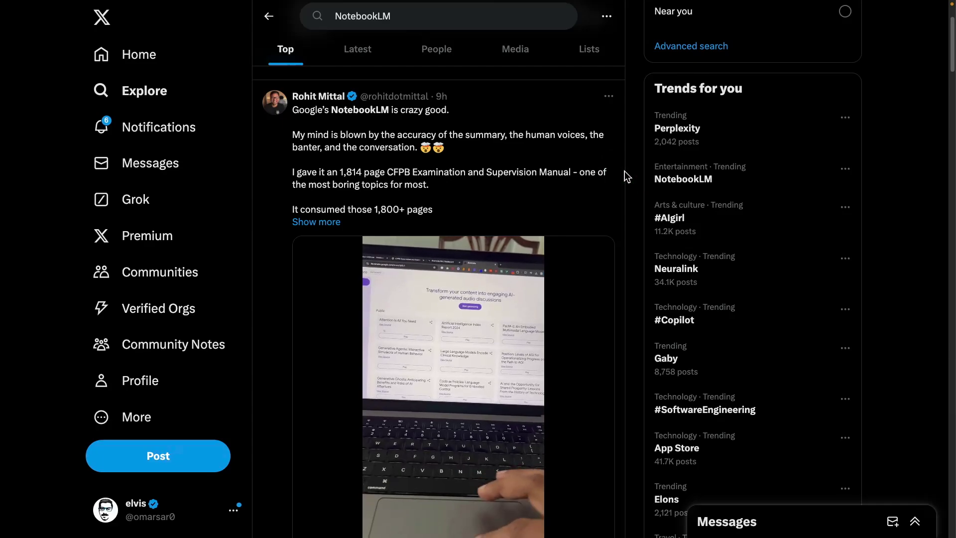
- Skim the NotebookLM posts on X, scroll back to the top, and move to DAIR.AI Academy
{"action": "left_click", "coordinate": [623, 172]}
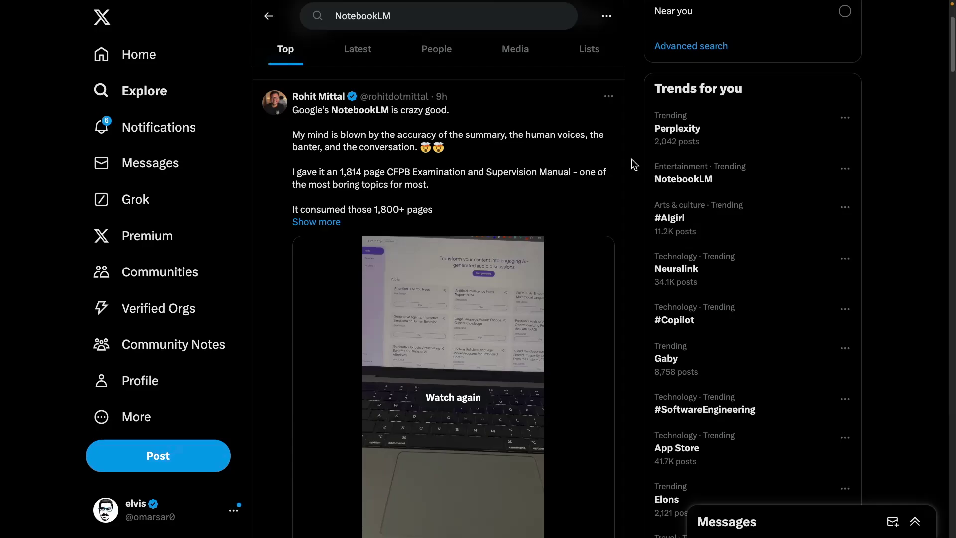
{"action": "left_click", "coordinate": [629, 155]}
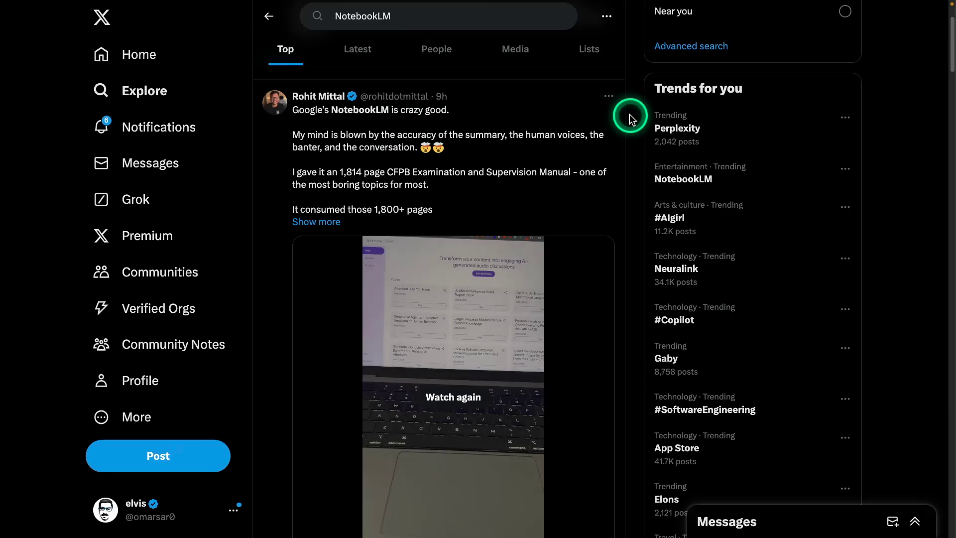
{"action": "scroll", "coordinate": [316, 122], "scroll_direction": "down", "scroll_amount": 10}
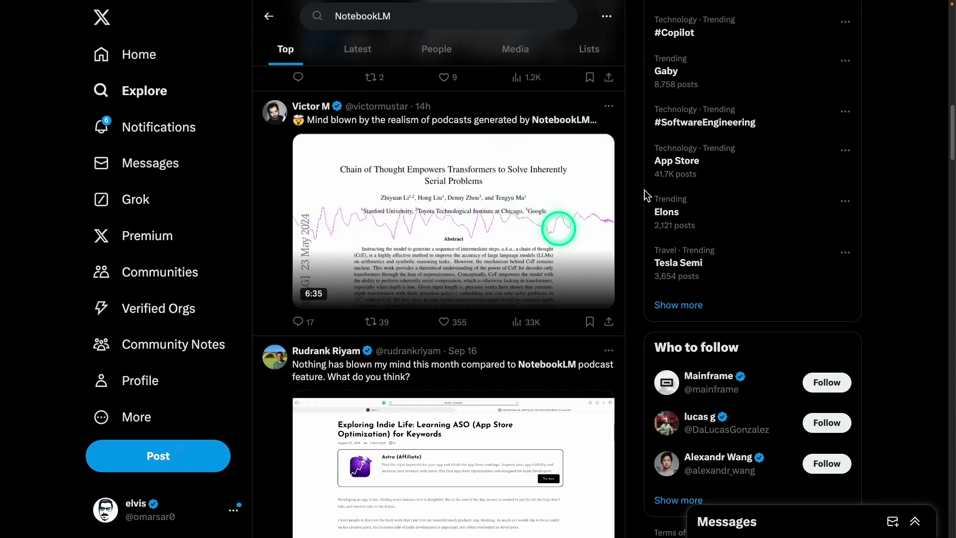
{"action": "scroll", "coordinate": [599, 148], "scroll_direction": "down", "scroll_amount": 4}
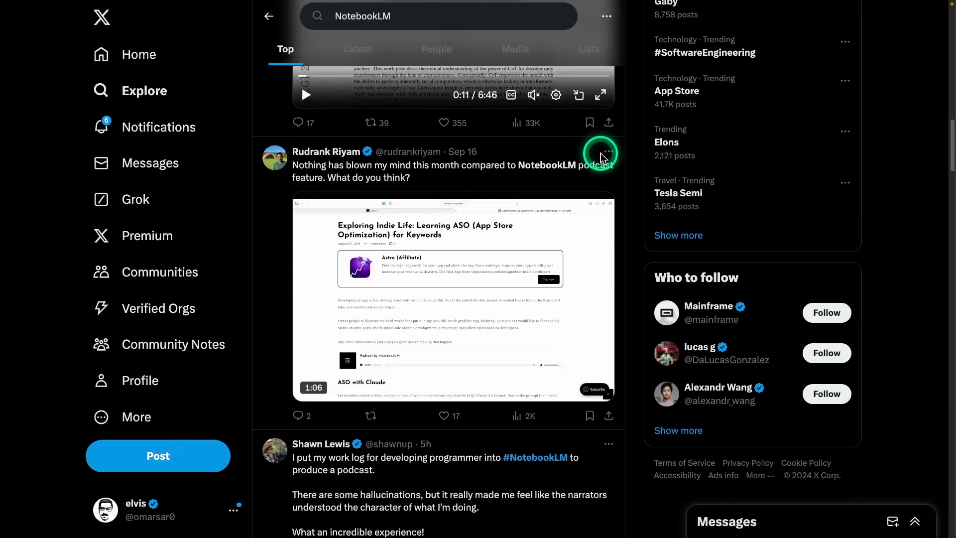
{"action": "scroll", "coordinate": [625, 189], "scroll_direction": "up", "scroll_amount": 6}
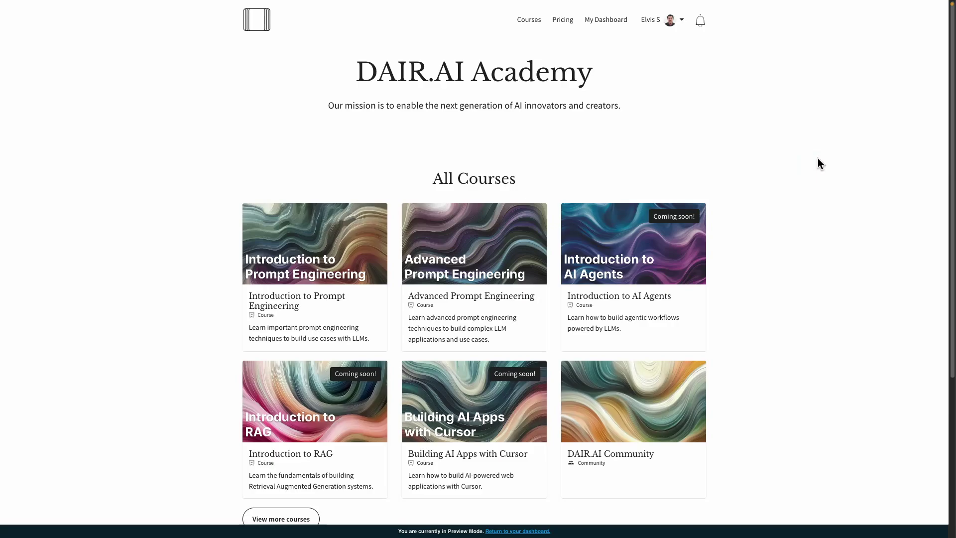
- Point out the Introduction to Prompt Engineering course, then bring up the NotebookLM landing page
{"action": "left_click", "coordinate": [328, 257]}
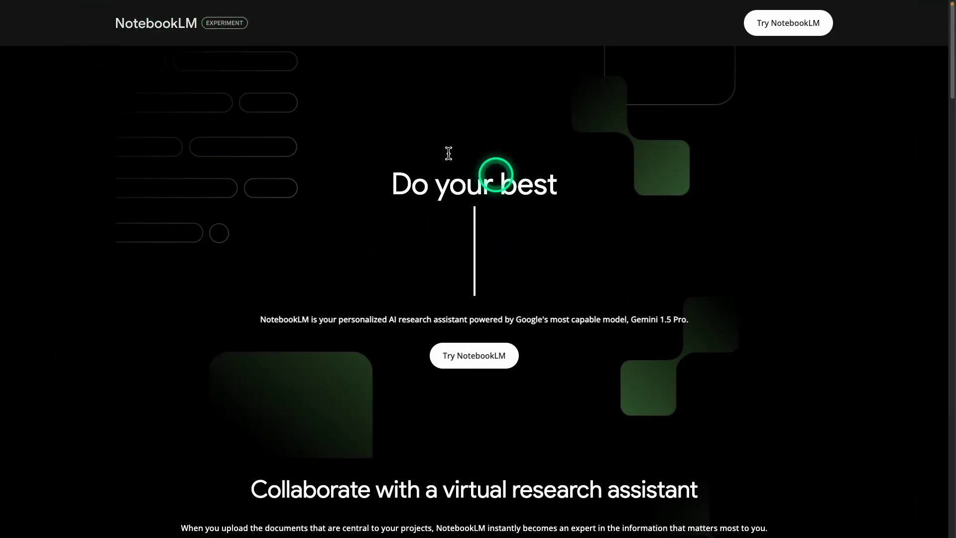
- Highlight 'personalized AI research assistant' and the Gemini 1.5 Pro phrase, then scroll to the sample-notebook section
{"action": "scroll", "coordinate": [613, 162], "scroll_direction": "down", "scroll_amount": 2}
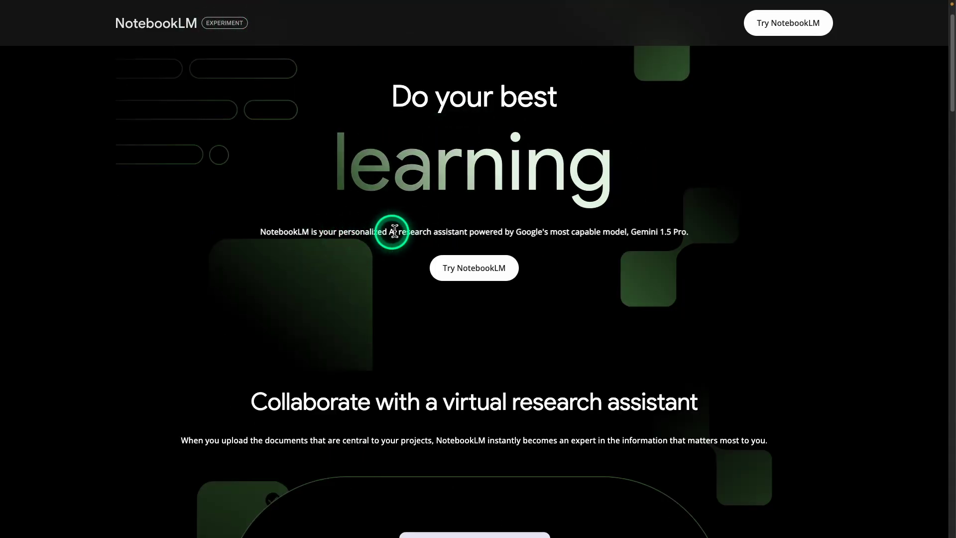
{"action": "left_click_drag", "start_coordinate": [467, 232], "coordinate": [339, 234]}
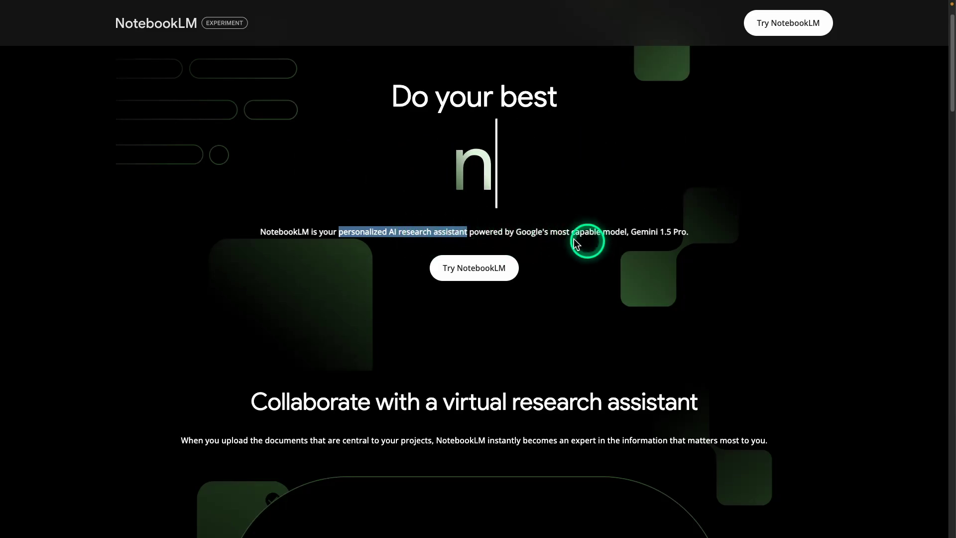
{"action": "left_click_drag", "start_coordinate": [544, 232], "coordinate": [690, 233]}
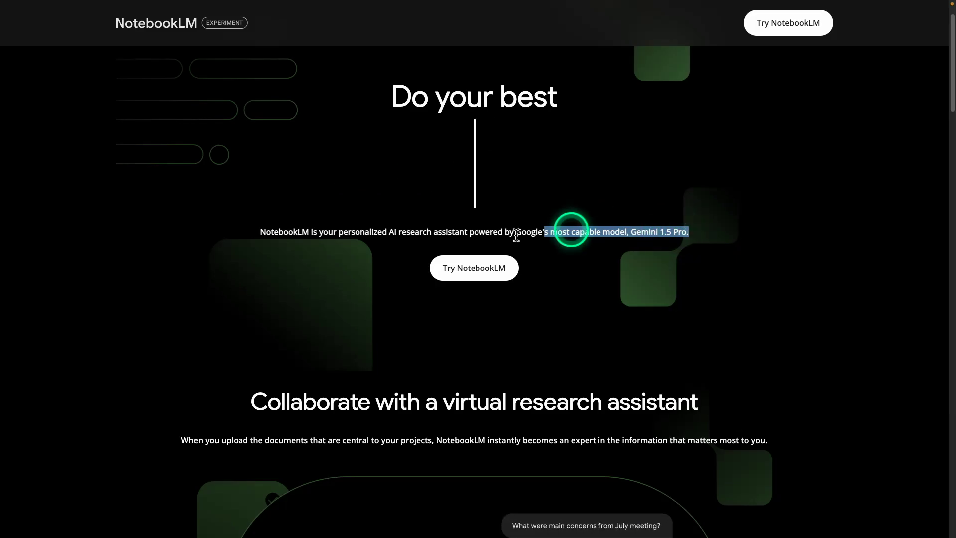
{"action": "scroll", "coordinate": [555, 284], "scroll_direction": "down", "scroll_amount": 5}
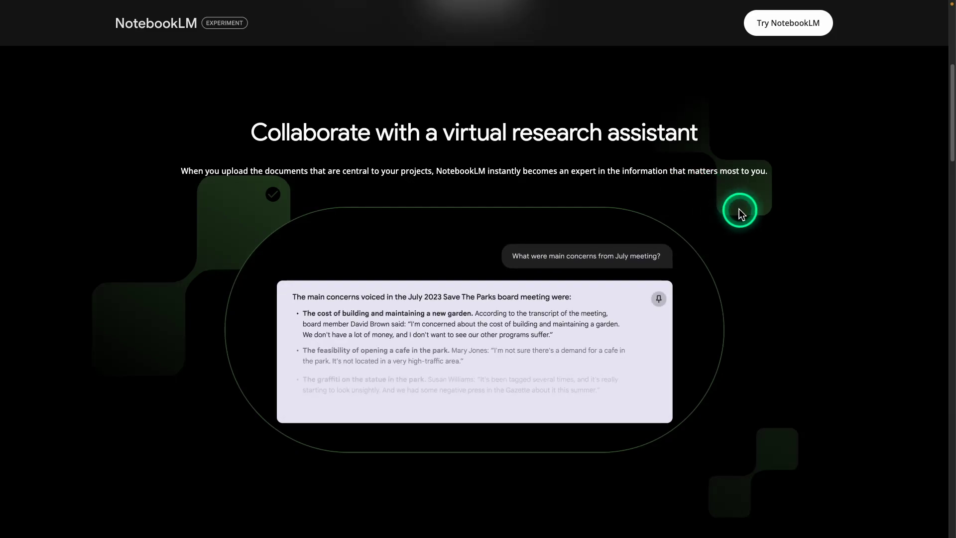
{"action": "scroll", "coordinate": [729, 208], "scroll_direction": "down", "scroll_amount": 9}
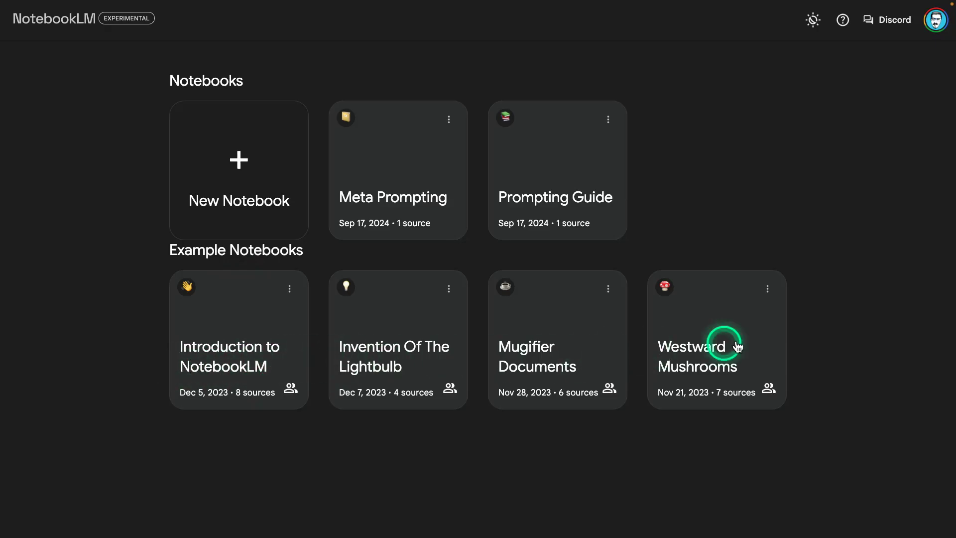
- Create a new empty notebook from the NotebookLM notebooks home
{"action": "left_click", "coordinate": [238, 170]}
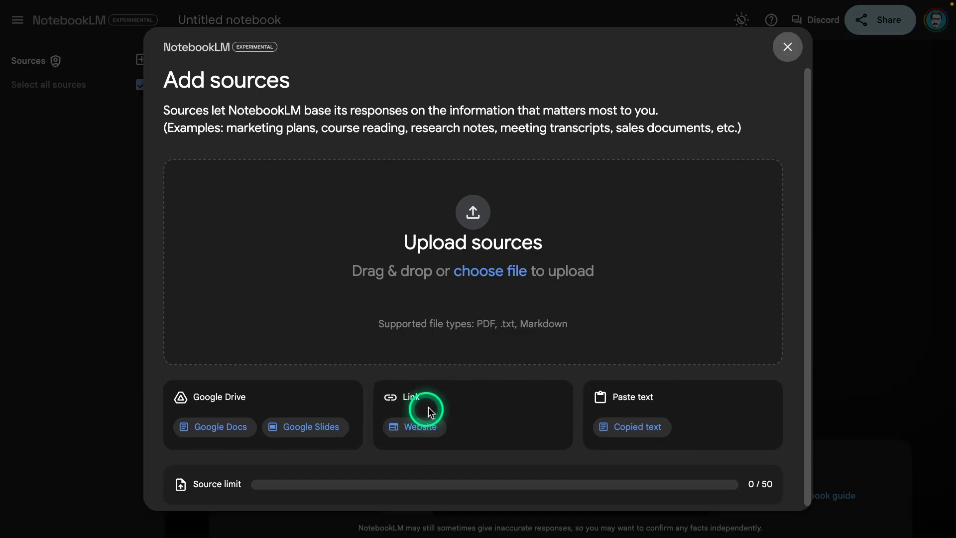
- Upload the paper 2311.11482v6.pdf as the new notebook's source
{"action": "left_click", "coordinate": [491, 275]}
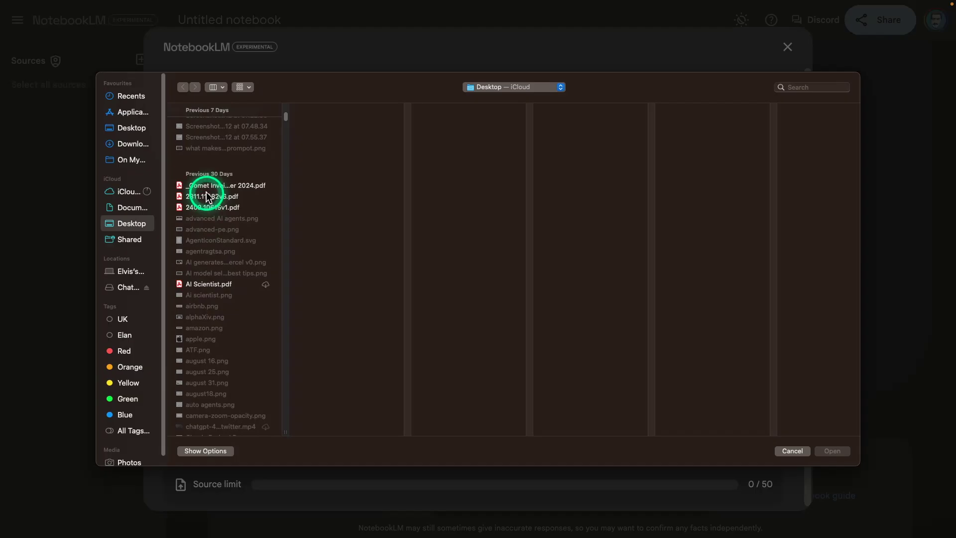
{"action": "left_click", "coordinate": [207, 196]}
{"action": "left_click", "coordinate": [832, 451]}
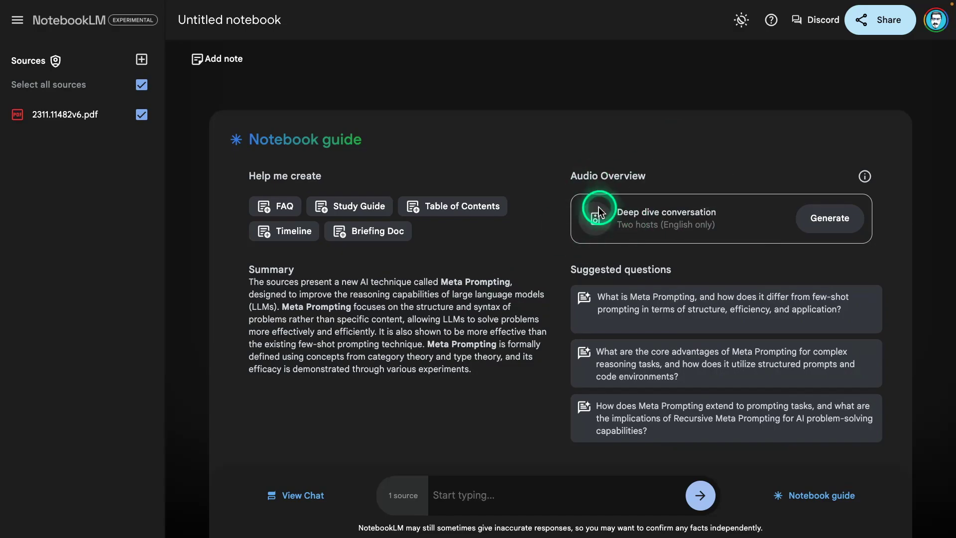
- Generate the Deep dive audio overview, play it, and pause it
{"action": "left_click", "coordinate": [822, 219]}
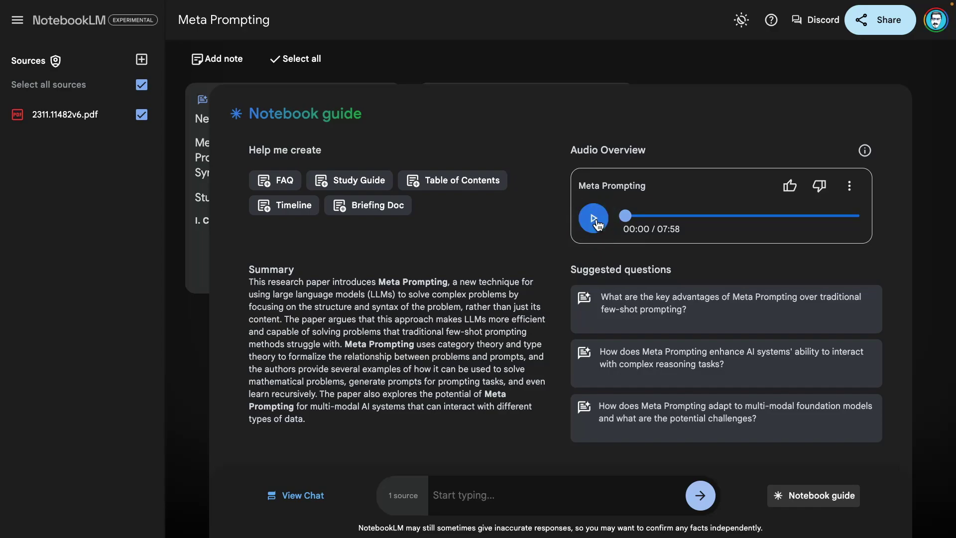
{"action": "left_click", "coordinate": [596, 219]}
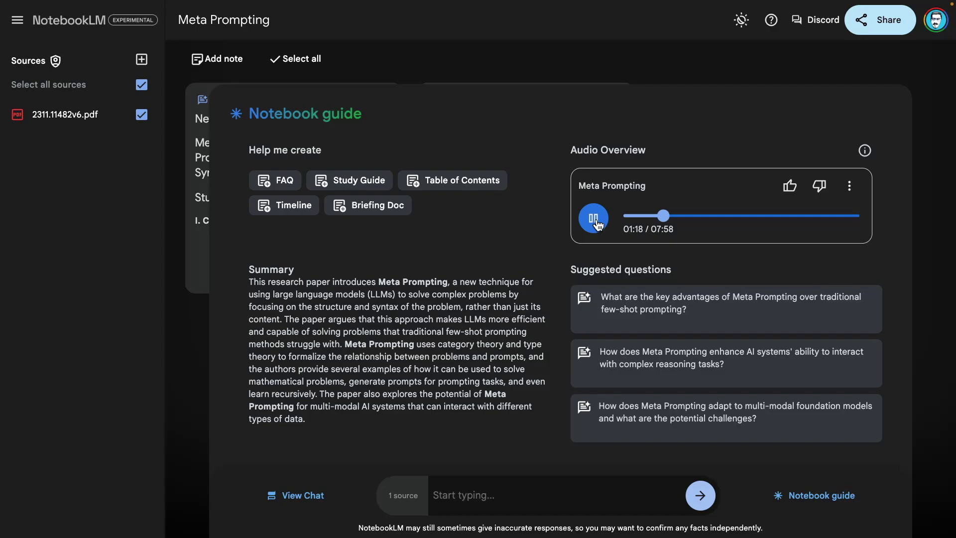
{"action": "left_click", "coordinate": [594, 218]}
- Check the audio overview's playback speed options, then dismiss the menu
{"action": "left_click", "coordinate": [742, 288]}
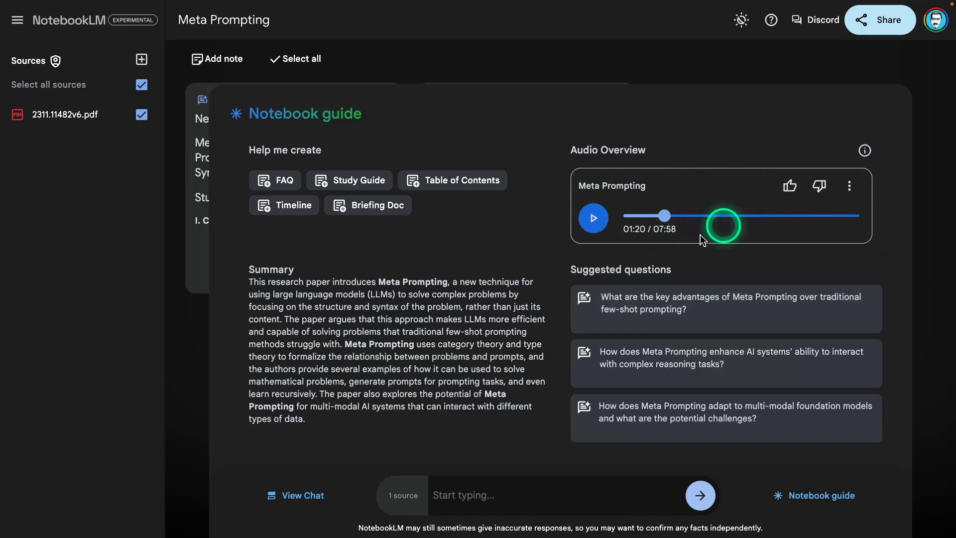
{"action": "left_click", "coordinate": [852, 189]}
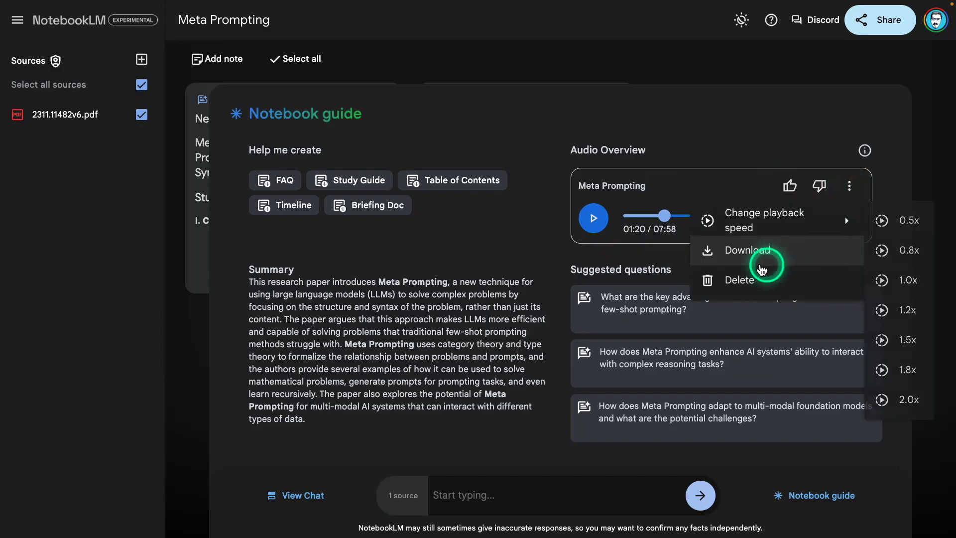
{"action": "mouse_move", "coordinate": [785, 222]}
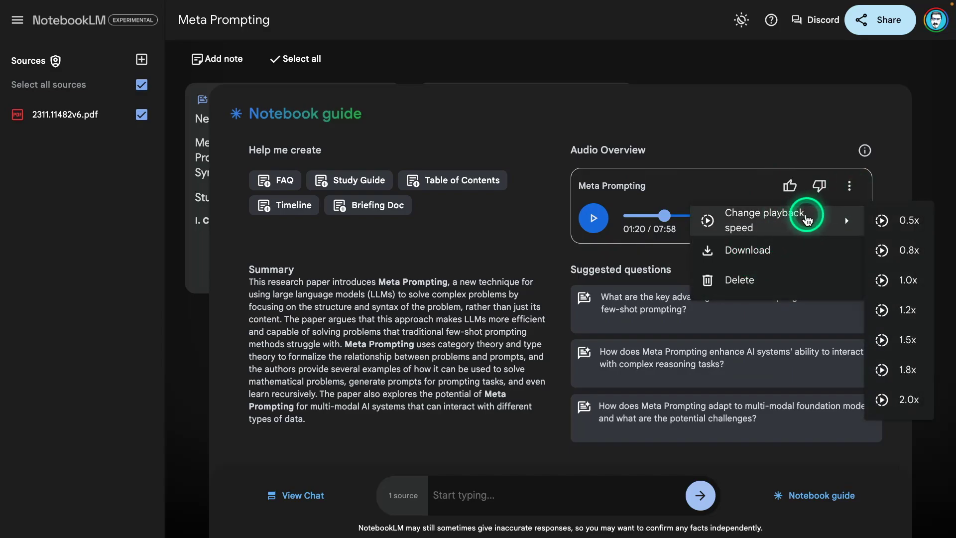
{"action": "left_click", "coordinate": [626, 127]}
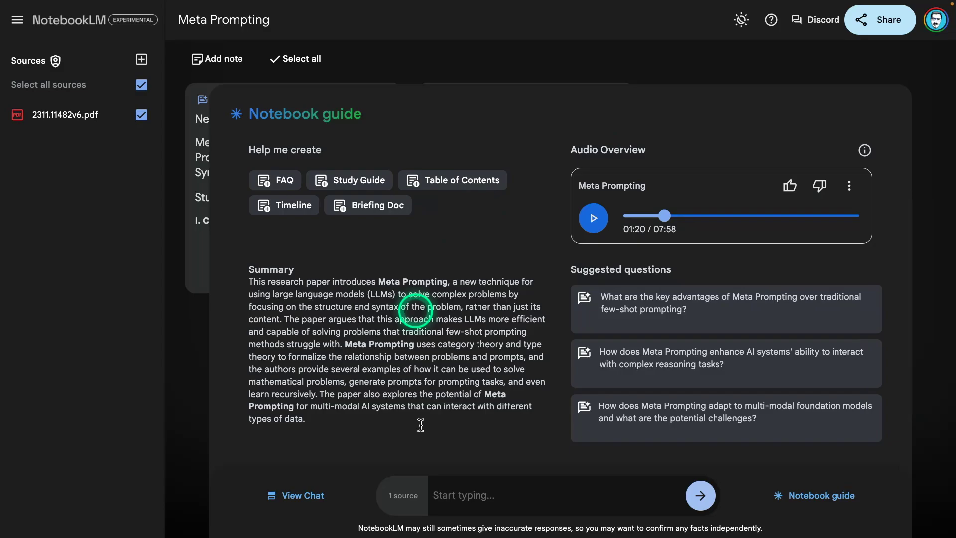
- Ask 'What is Meta Prompting about?' and open the paper passage behind citation 3
{"action": "left_click", "coordinate": [450, 498]}
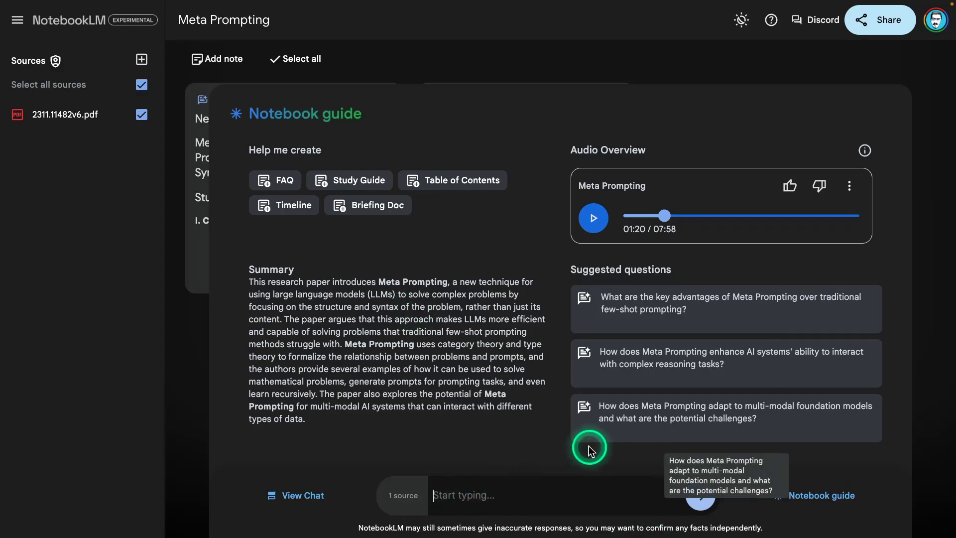
{"action": "type", "text": "What is Net"}
{"action": "key", "text": "BackSpace"}
{"action": "key", "text": "BackSpace"}
{"action": "key", "text": "BackSpace"}
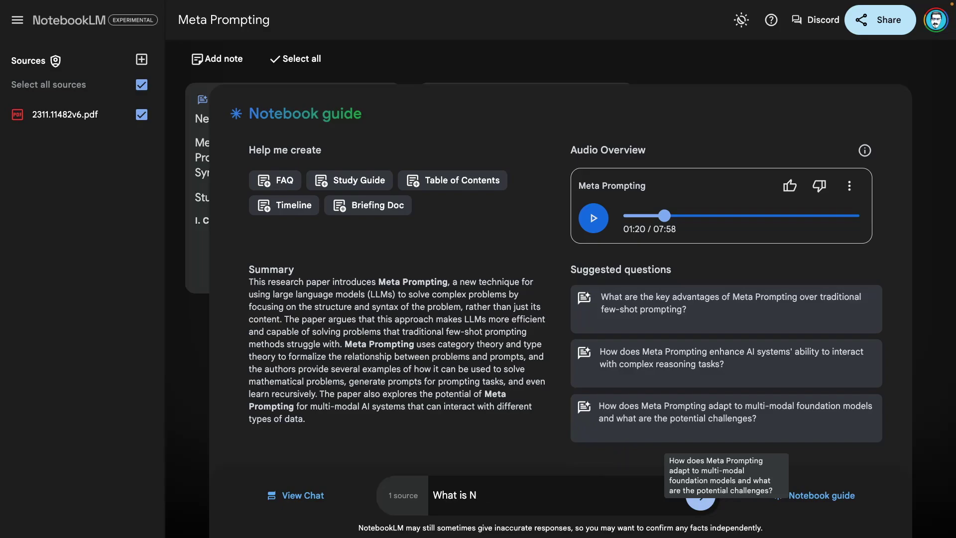
{"action": "type", "text": "Meta Prompting about?"}
{"action": "key", "text": "Return"}
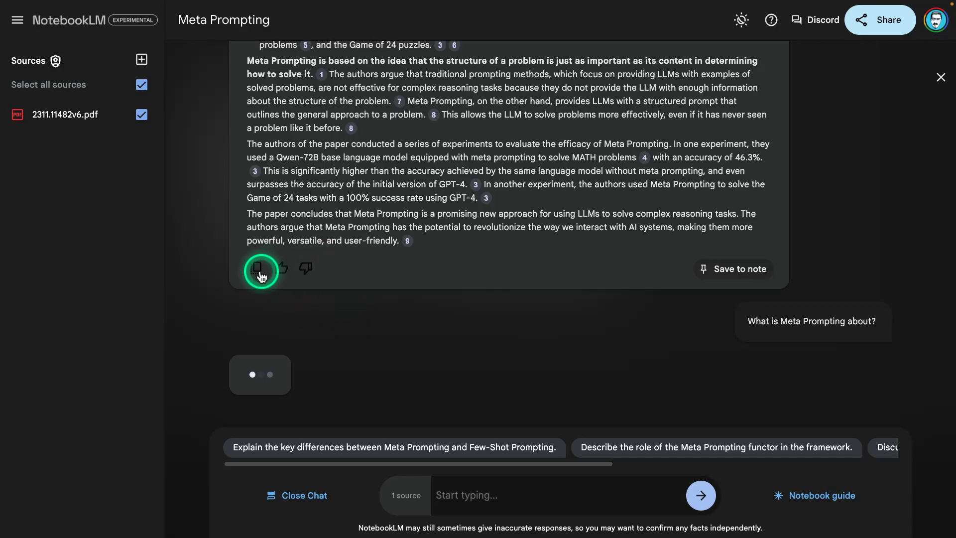
{"action": "scroll", "coordinate": [323, 268], "scroll_direction": "up", "scroll_amount": 3}
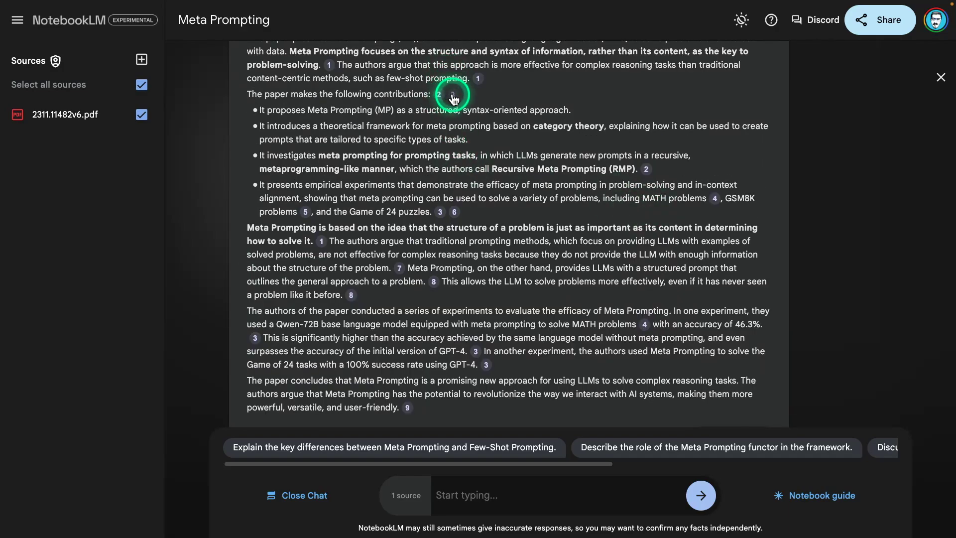
{"action": "left_click", "coordinate": [453, 95]}
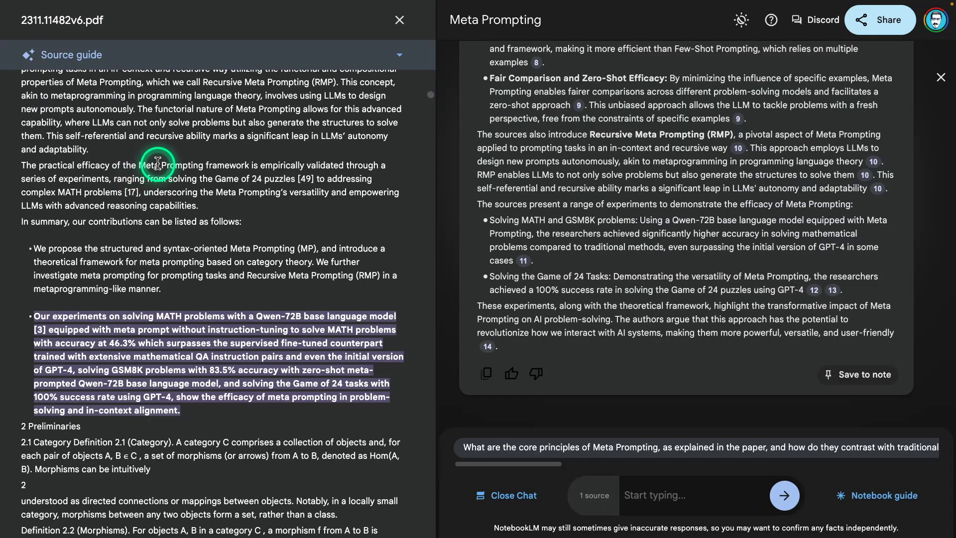
- Inspect the paper passage cited for Recursive Meta Prompting, then close the paper view
{"action": "scroll", "coordinate": [258, 380], "scroll_direction": "up", "scroll_amount": 5}
{"action": "scroll", "coordinate": [261, 363], "scroll_direction": "down", "scroll_amount": 4}
{"action": "scroll", "coordinate": [259, 393], "scroll_direction": "down", "scroll_amount": 4}
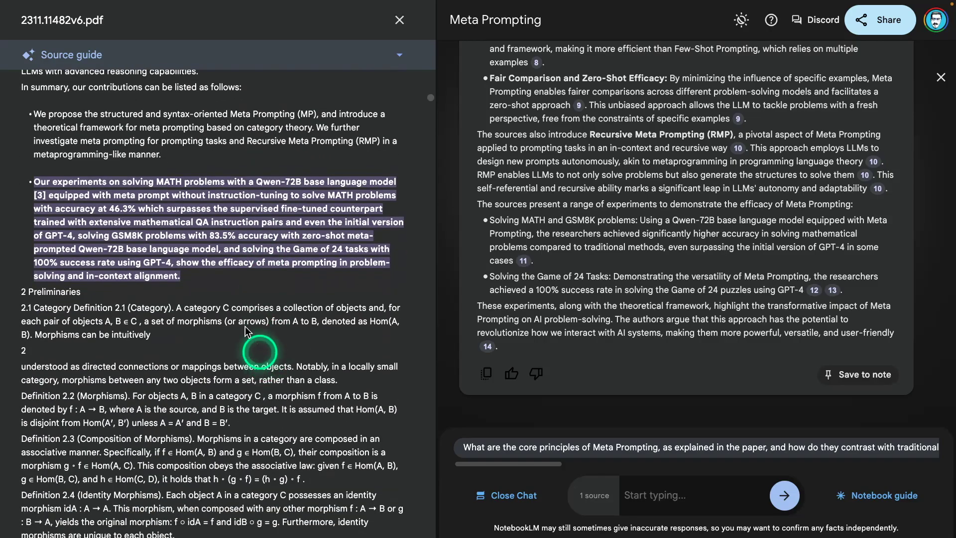
{"action": "scroll", "coordinate": [679, 99], "scroll_direction": "up", "scroll_amount": 4}
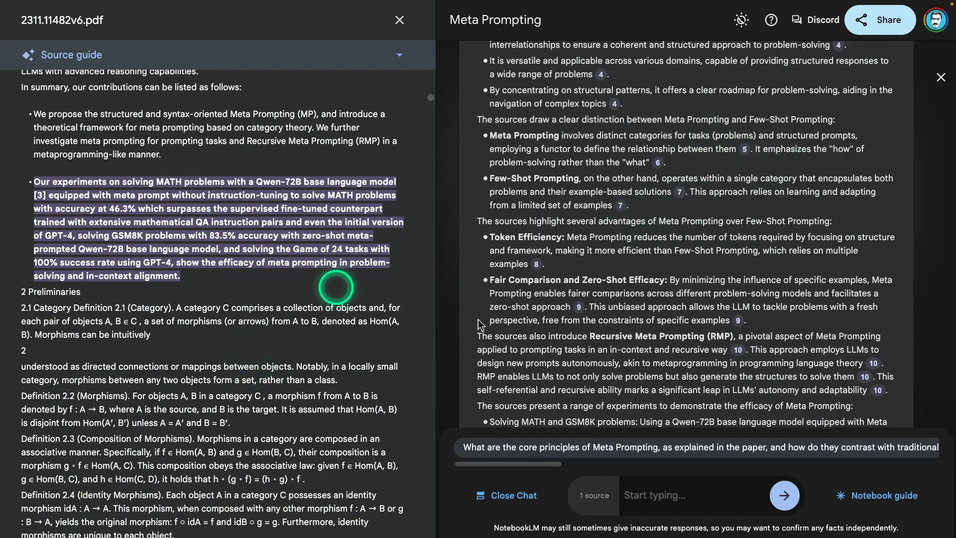
{"action": "left_click", "coordinate": [738, 349]}
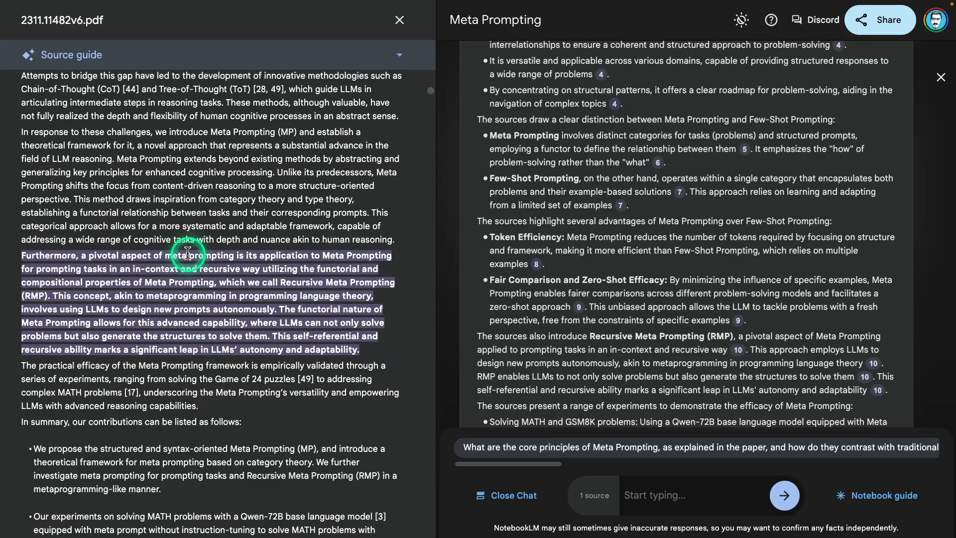
{"action": "scroll", "coordinate": [197, 278], "scroll_direction": "down", "scroll_amount": 10}
{"action": "scroll", "coordinate": [74, 285], "scroll_direction": "down", "scroll_amount": 10}
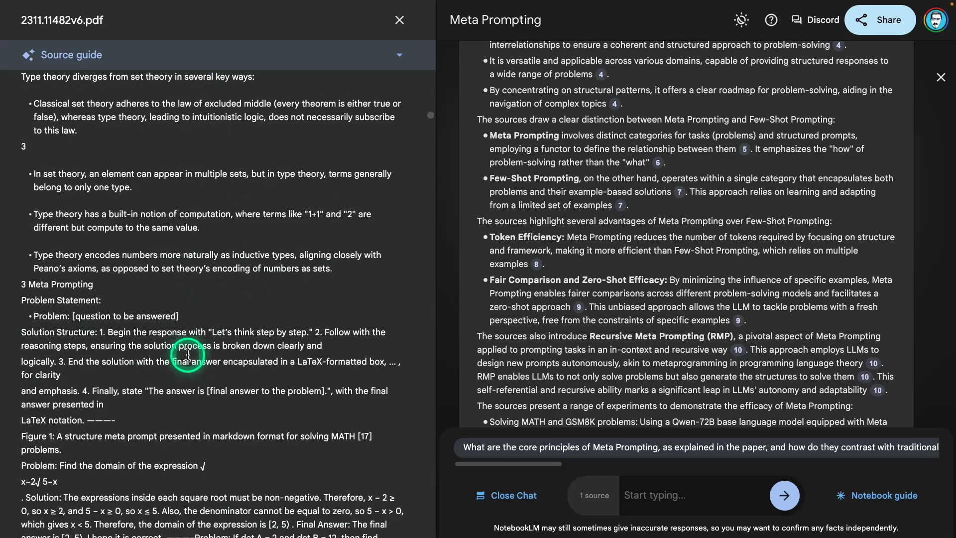
{"action": "key", "text": "Escape"}
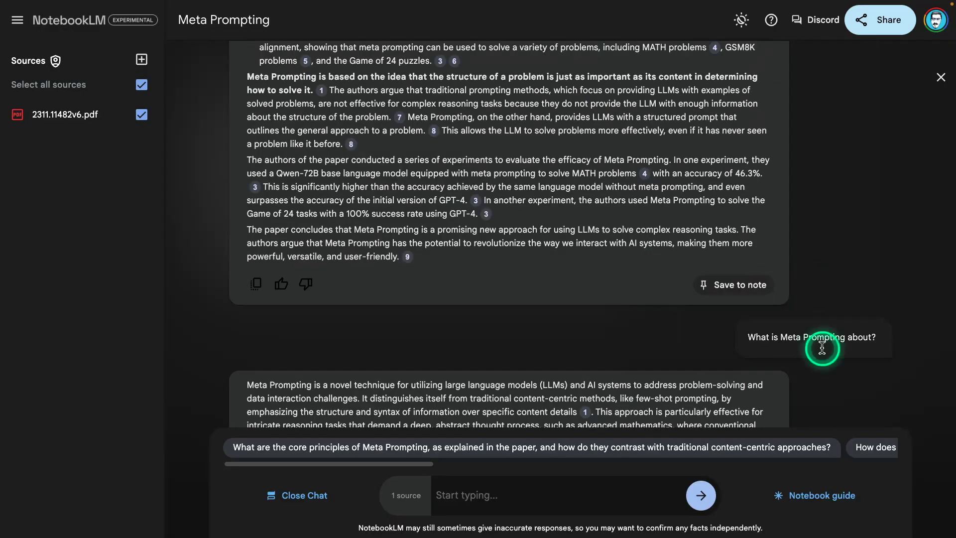
- Open citation 3 in the first answer to show where Meta Prompting is introduced
{"action": "scroll", "coordinate": [345, 279], "scroll_direction": "down", "scroll_amount": 5}
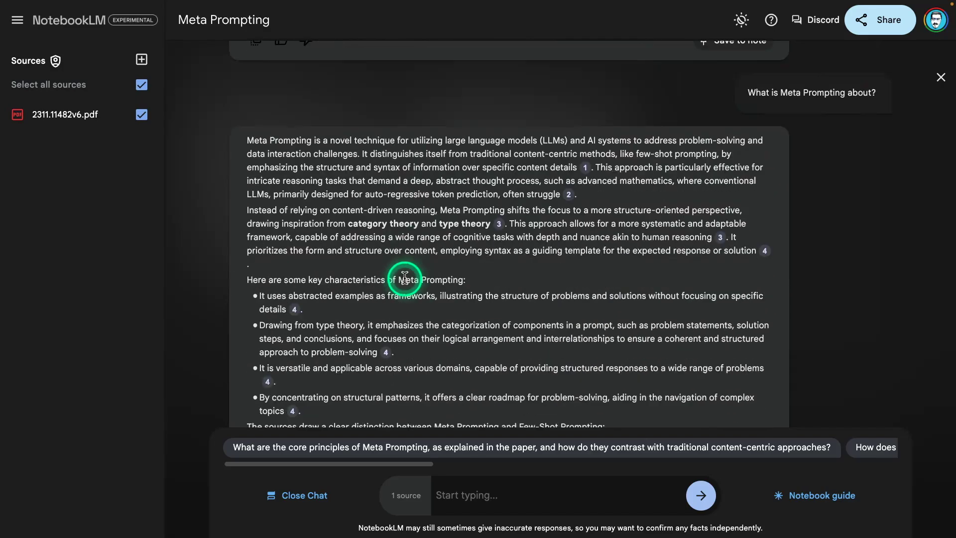
{"action": "scroll", "coordinate": [617, 190], "scroll_direction": "up", "scroll_amount": 2}
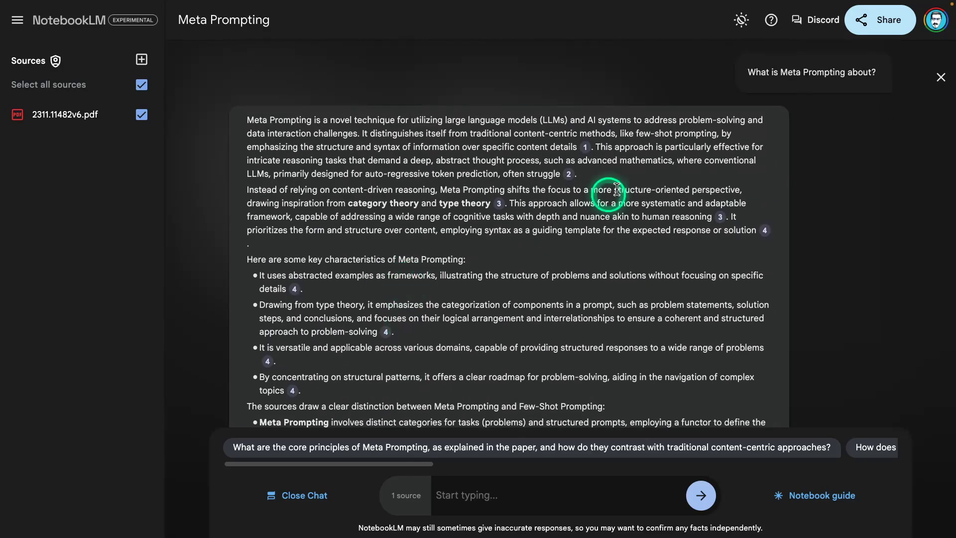
{"action": "left_click", "coordinate": [720, 216]}
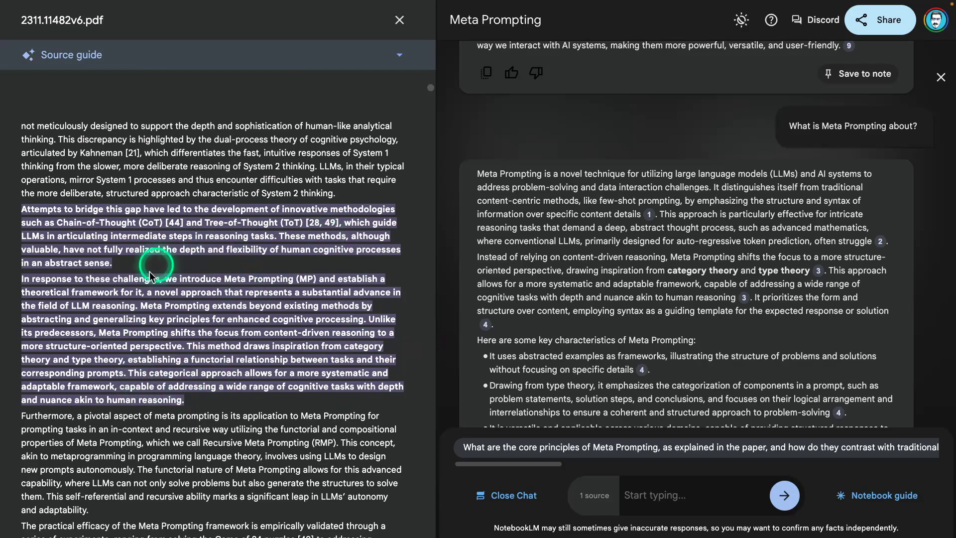
{"action": "scroll", "coordinate": [667, 227], "scroll_direction": "down", "scroll_amount": 6}
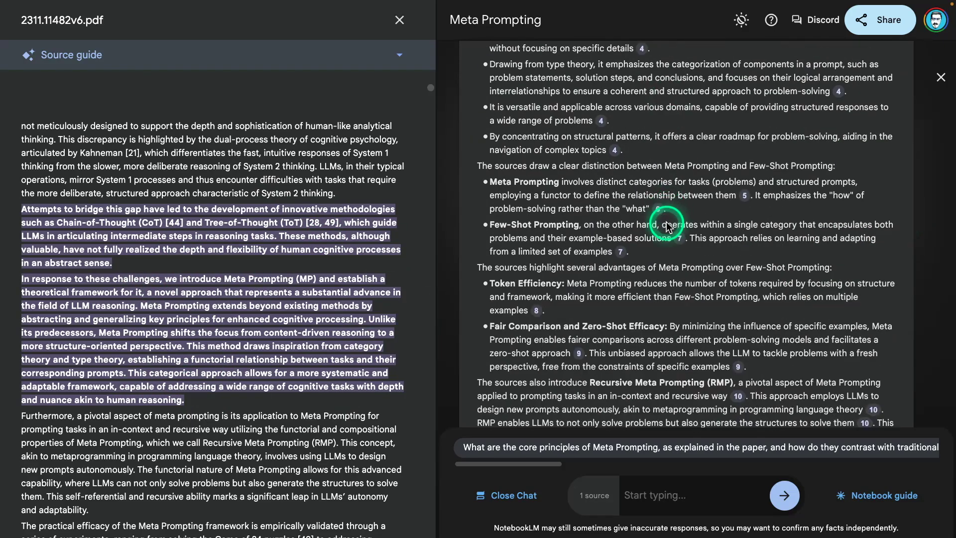
{"action": "scroll", "coordinate": [668, 226], "scroll_direction": "down", "scroll_amount": 5}
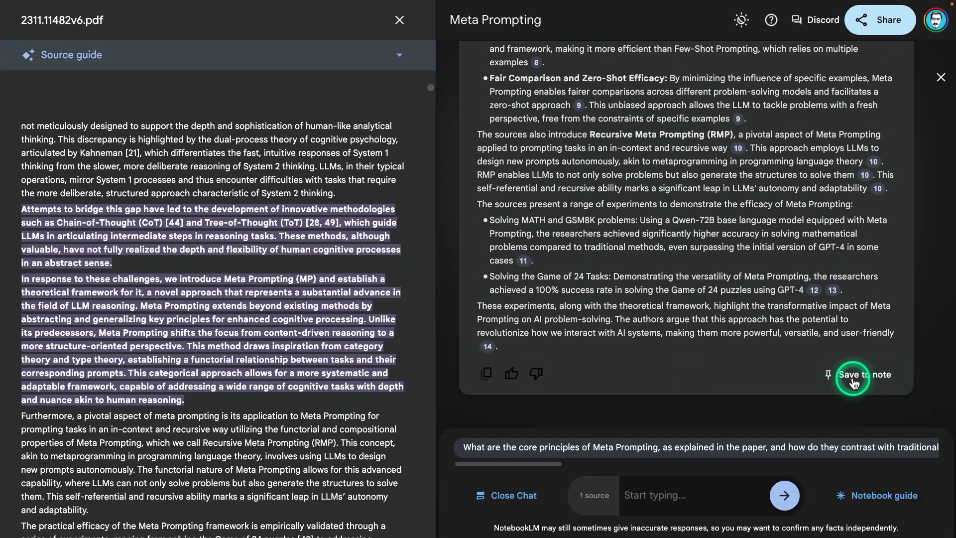
- Save the Meta Prompting answer as a note, close the source, and read the saved note
{"action": "left_click", "coordinate": [854, 381]}
{"action": "left_click", "coordinate": [400, 20]}
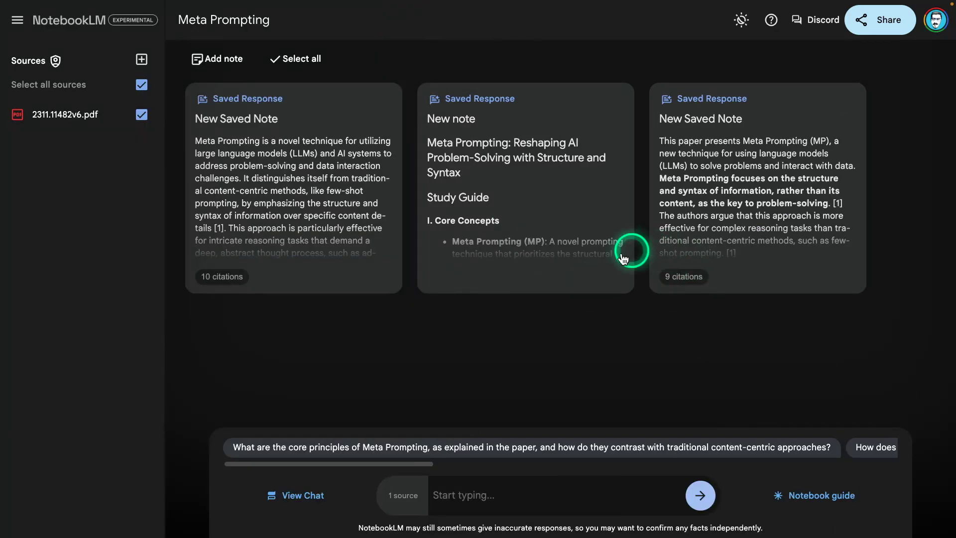
{"action": "left_click", "coordinate": [313, 212]}
{"action": "scroll", "coordinate": [453, 235], "scroll_direction": "down", "scroll_amount": 6}
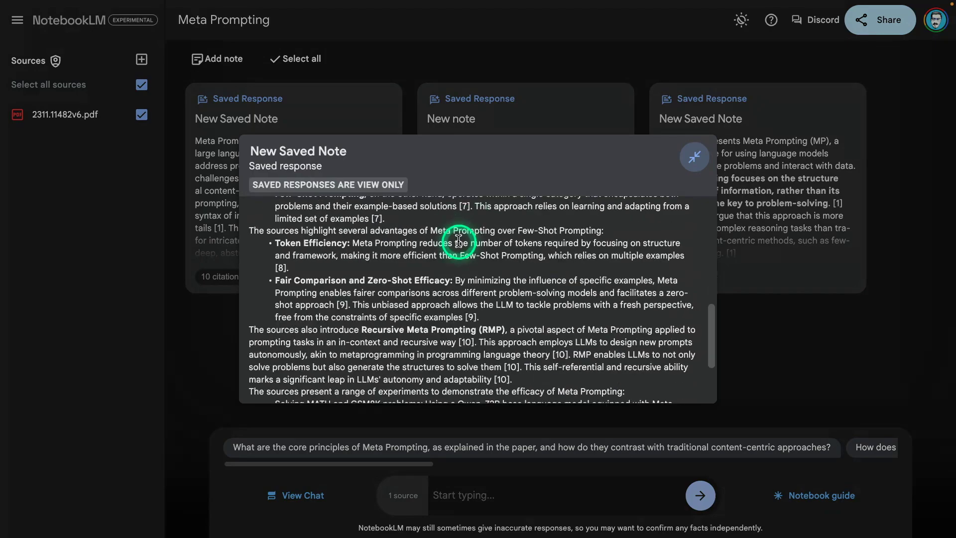
{"action": "scroll", "coordinate": [459, 241], "scroll_direction": "down", "scroll_amount": 3}
{"action": "key", "text": "Escape"}
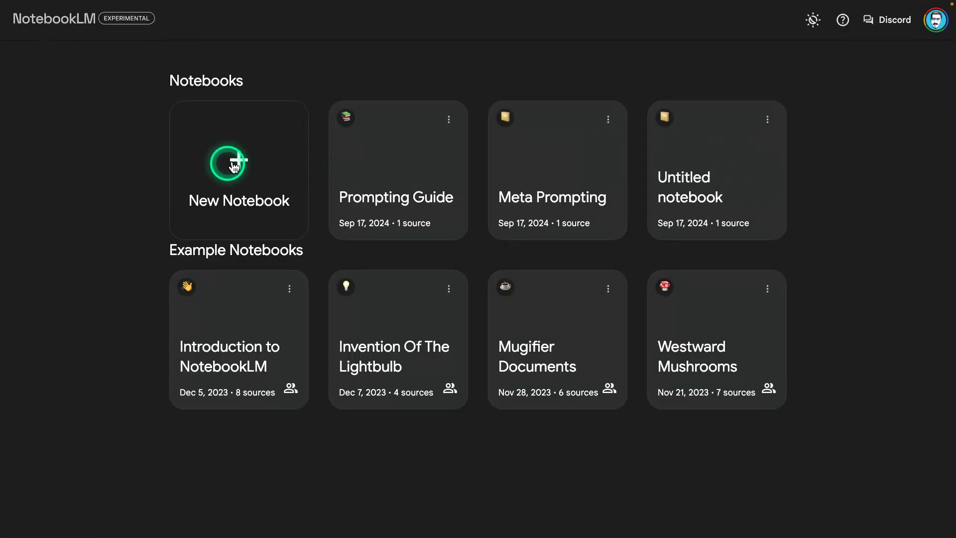
{"action": "left_click", "coordinate": [234, 166]}
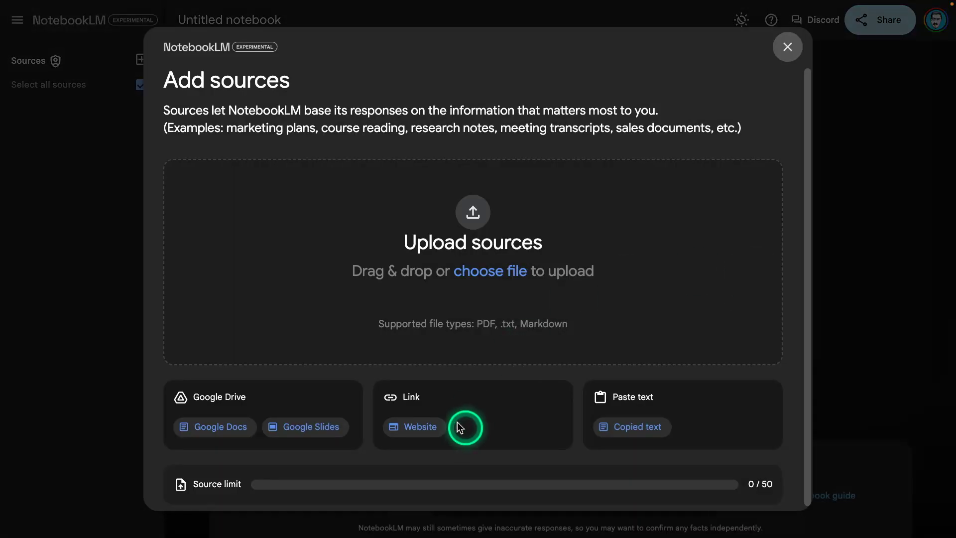
{"action": "left_click", "coordinate": [417, 431]}
{"action": "left_click", "coordinate": [319, 199]}
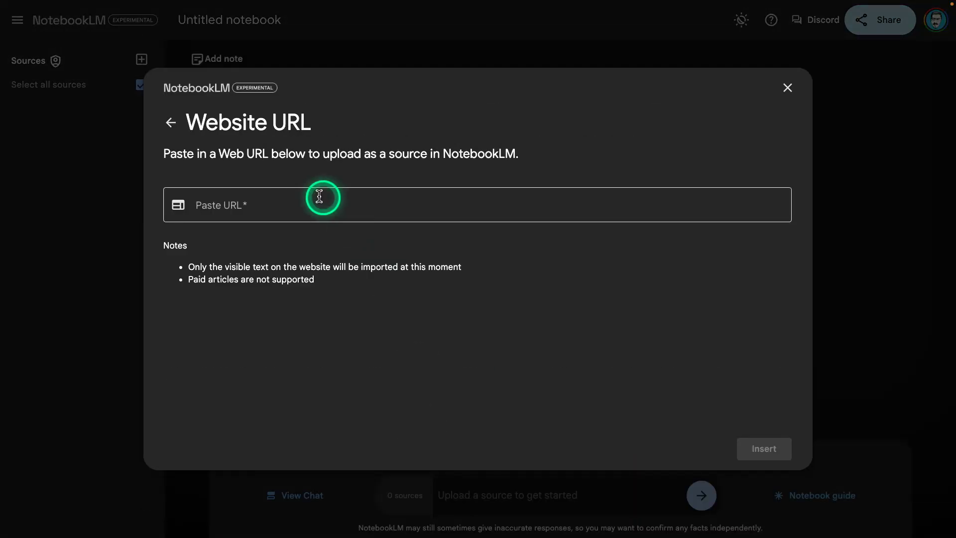
{"action": "type", "text": "ww"}
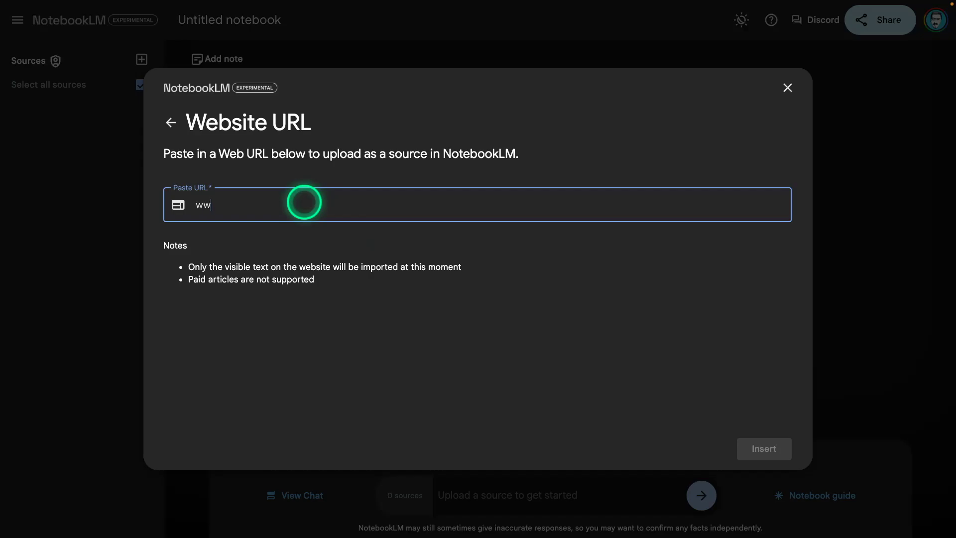
{"action": "type", "text": "w.promptingguide.ai"}
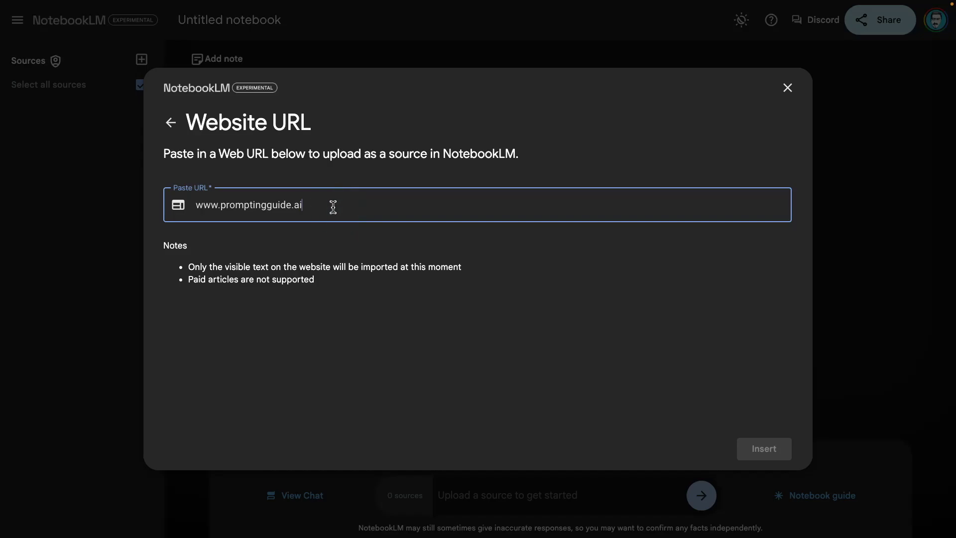
{"action": "left_click", "coordinate": [196, 205]}
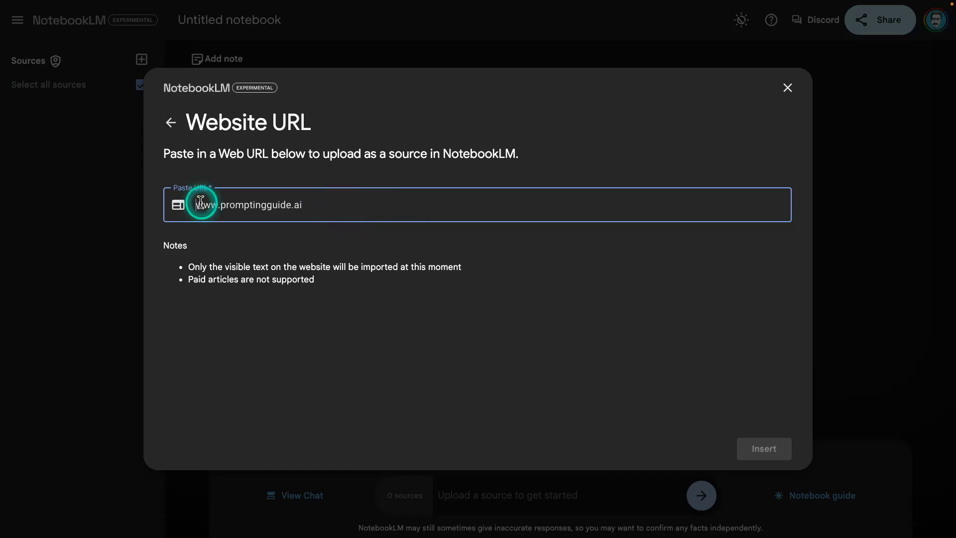
{"action": "type", "text": "https://"}
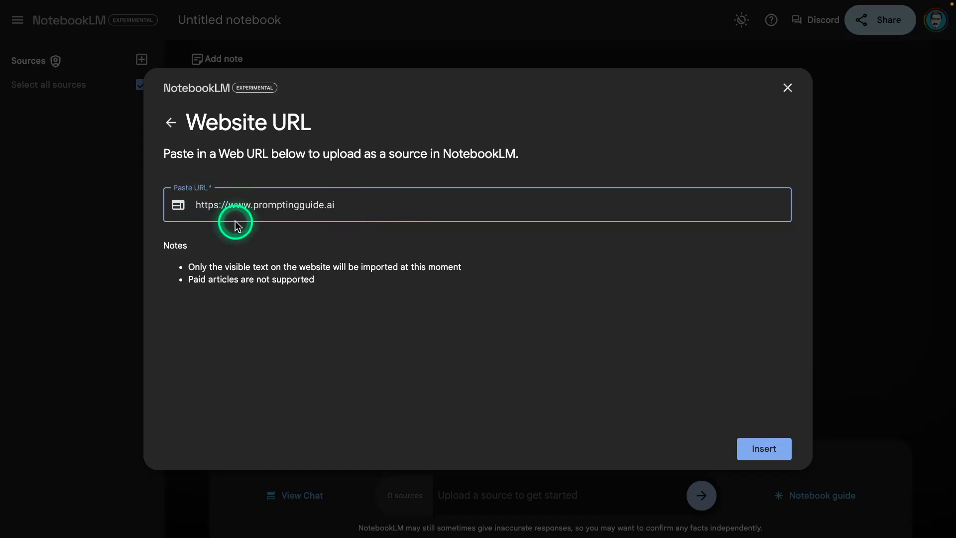
{"action": "left_click", "coordinate": [767, 450]}
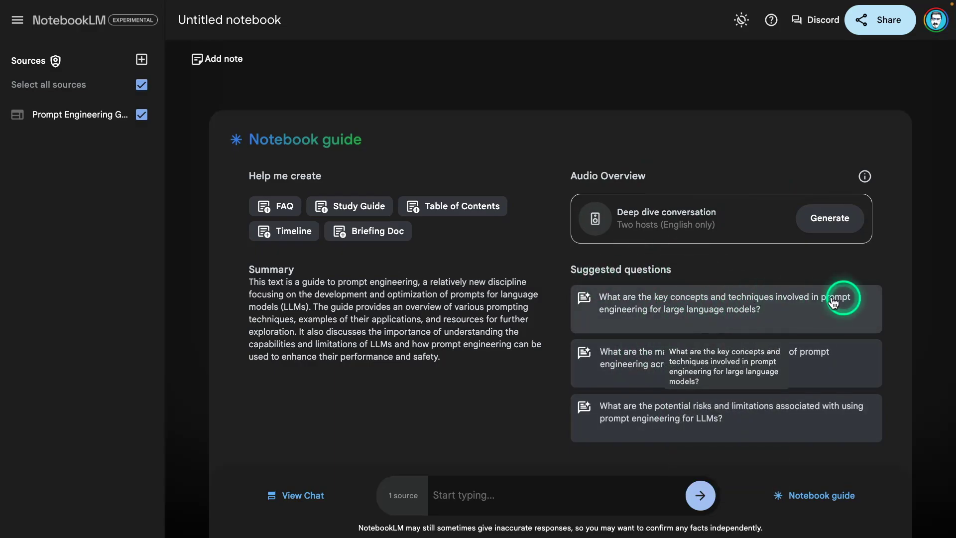
- Ask the suggested question about key prompt-engineering concepts and view the source passage behind citation 2
{"action": "left_click", "coordinate": [747, 310]}
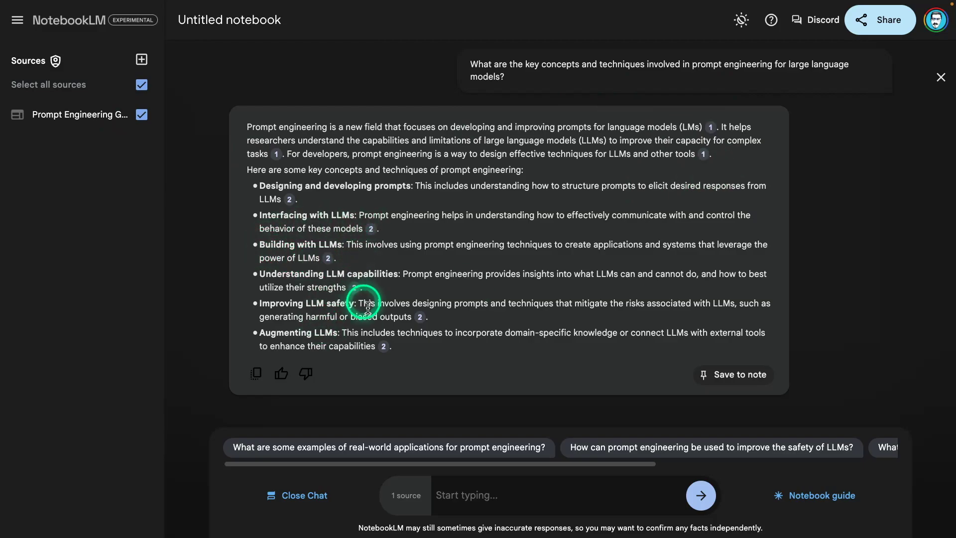
{"action": "left_click", "coordinate": [420, 317]}
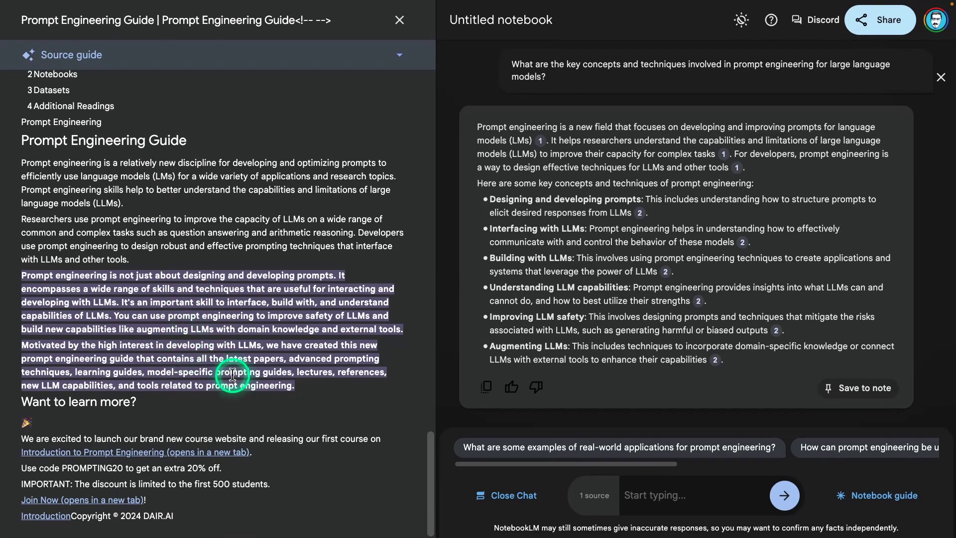
{"action": "scroll", "coordinate": [619, 237], "scroll_direction": "down", "scroll_amount": 1}
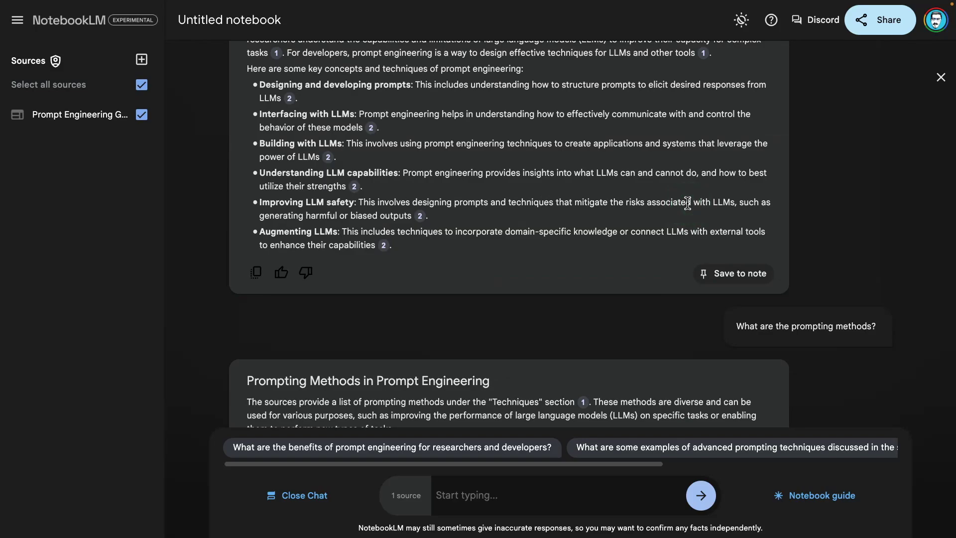
{"action": "left_click", "coordinate": [686, 204]}
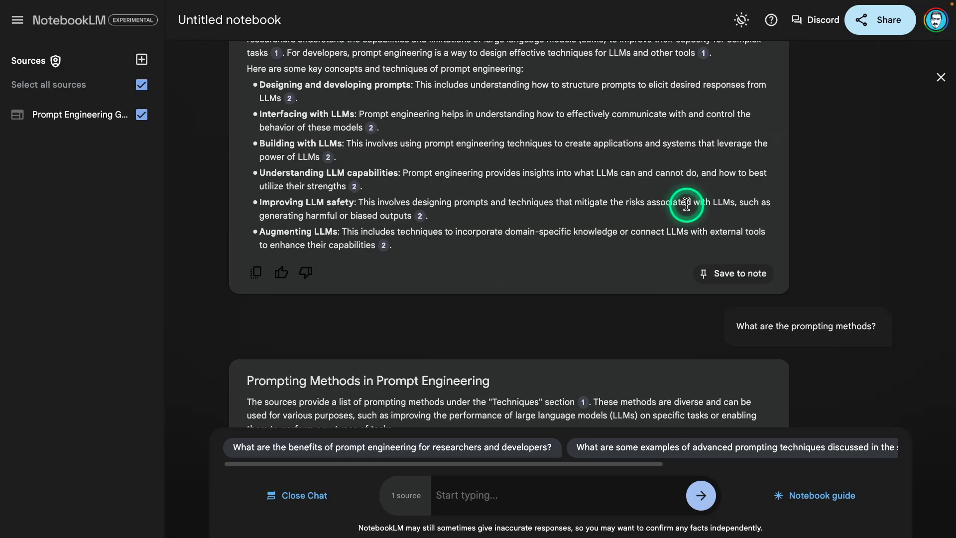